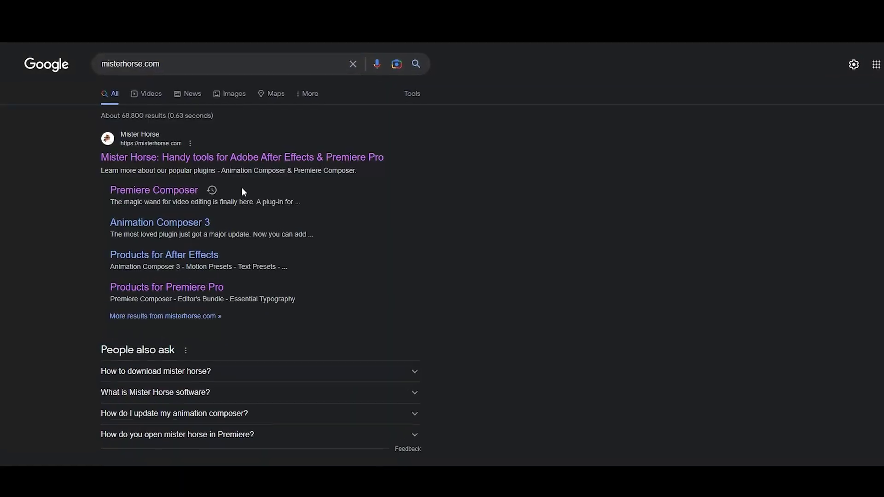
Step: Open the Mister Horse website from the misterhorse.com Google results
click(193, 159)
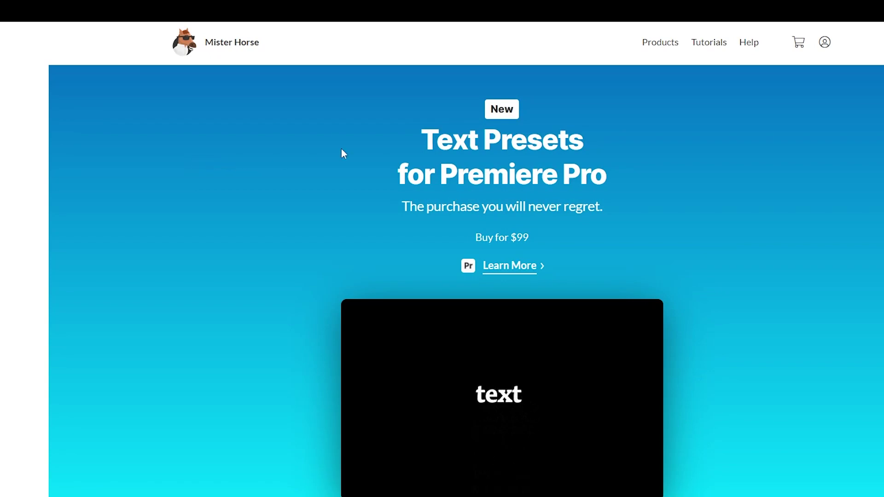
mouse_move(660, 43)
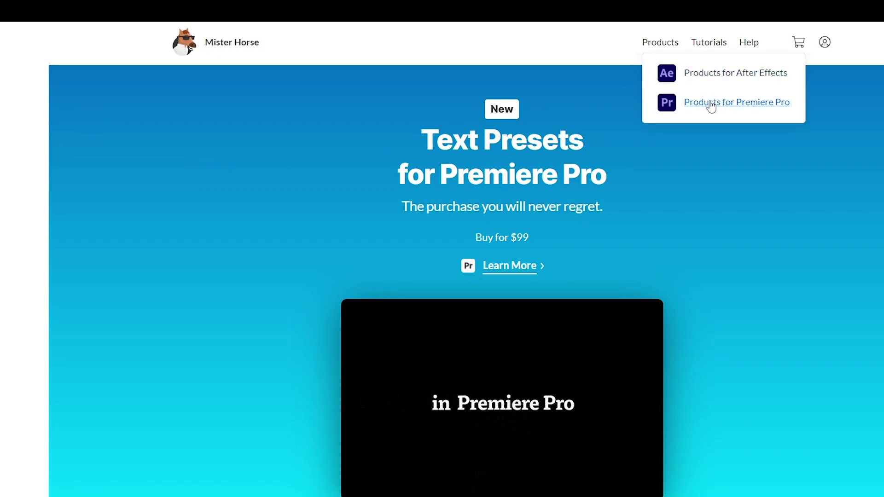
Step: Go to Products for Premiere Pro and open the Premiere Composer download page
click(711, 104)
scroll(638, 349, down, 5)
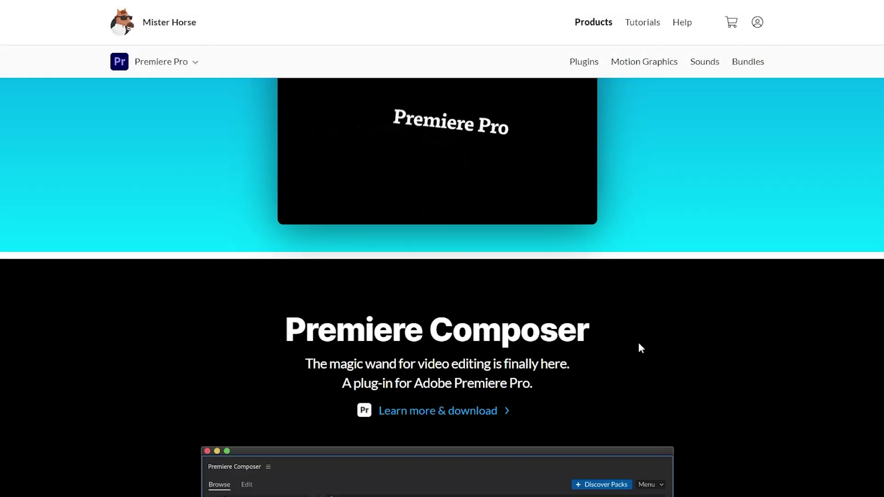
click(478, 413)
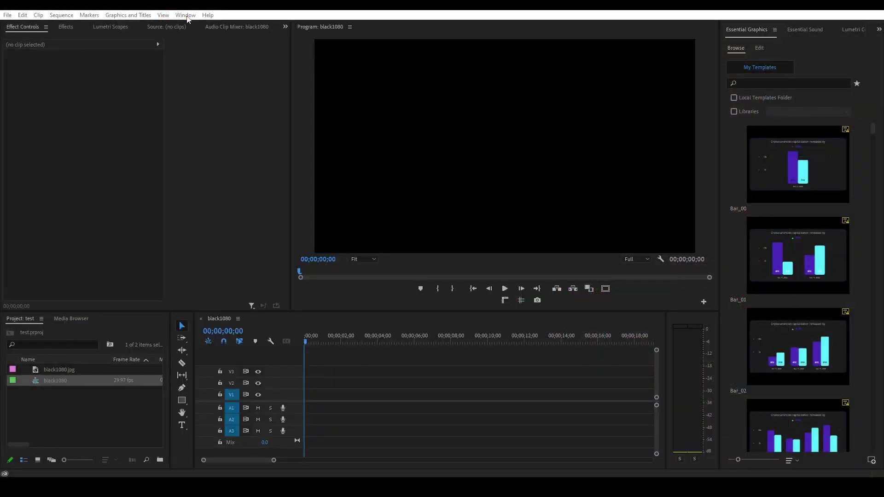
Step: Open the Premiere Composer extension and expand Starter Pack > Transitions in its Browse tab
click(185, 15)
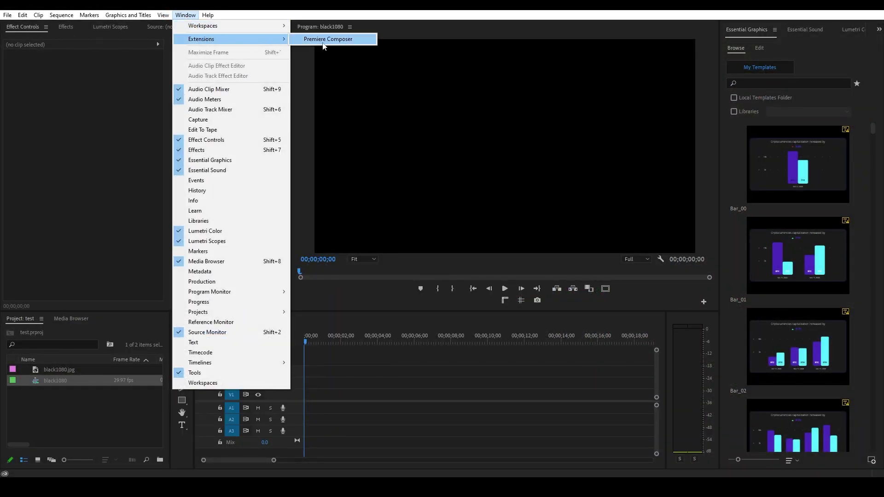
click(323, 40)
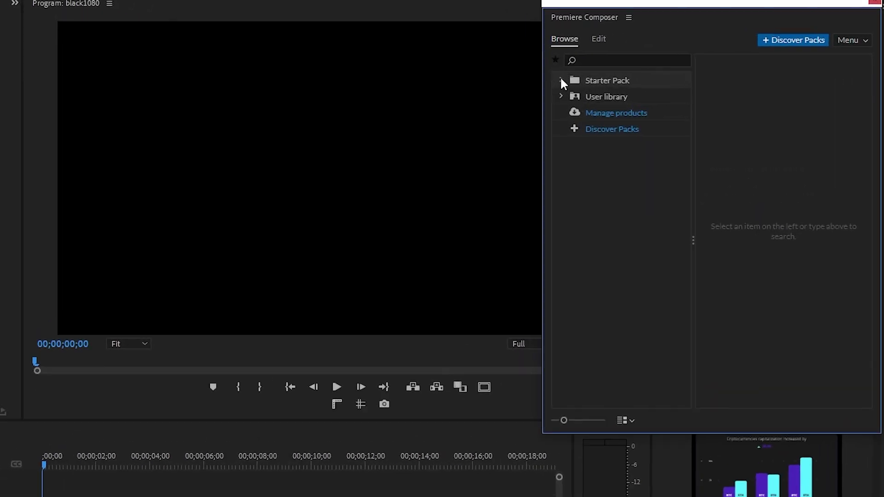
click(657, 80)
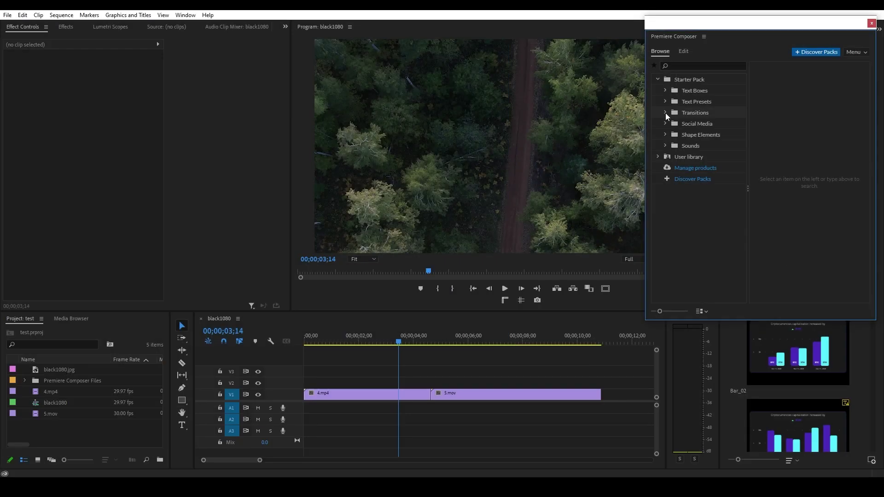
click(665, 113)
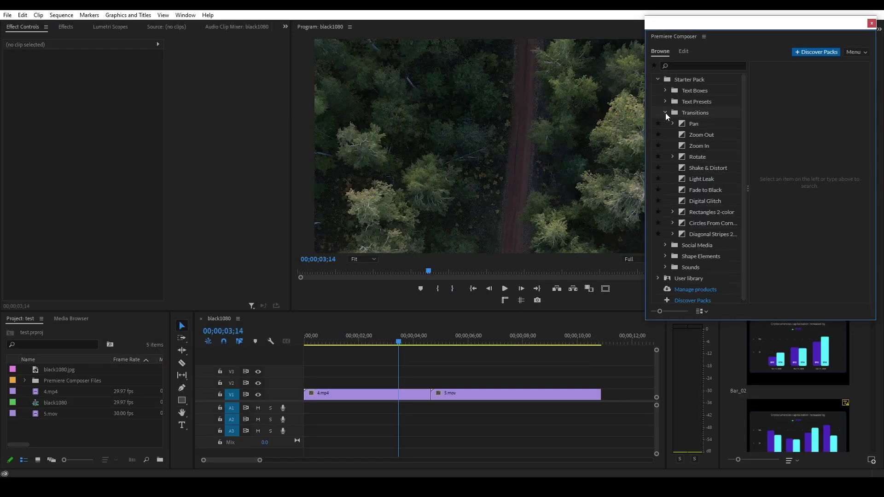
Step: Drop Shake & Distort over one cut and Light Leak over a later cut
drag(694, 127, 435, 382)
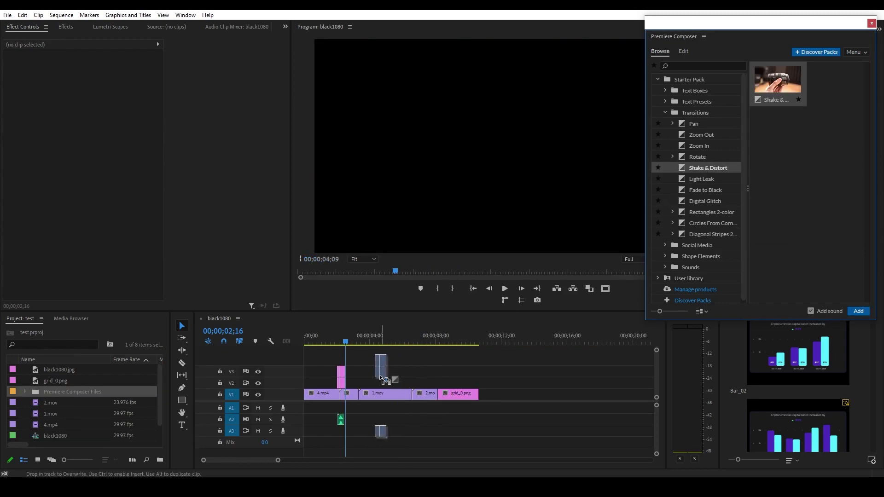
drag(361, 387, 364, 385)
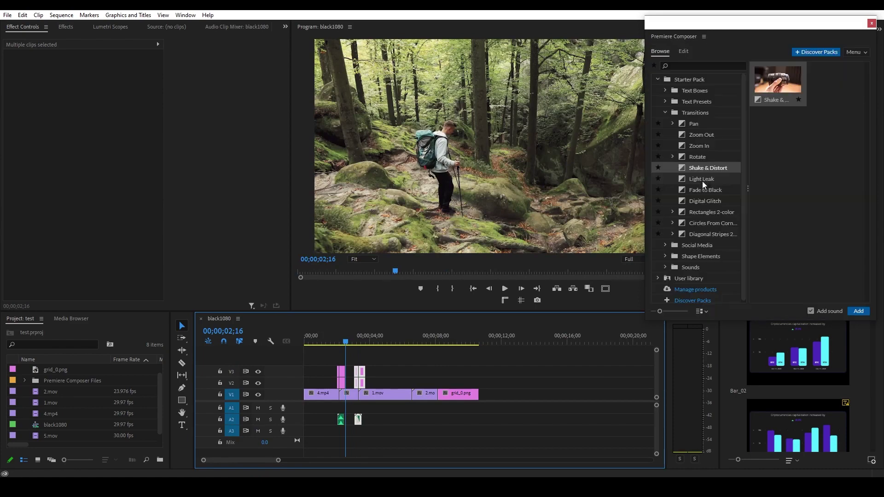
mouse_move(359, 376)
mouse_down()
mouse_move(418, 371)
mouse_move(413, 383)
mouse_up()
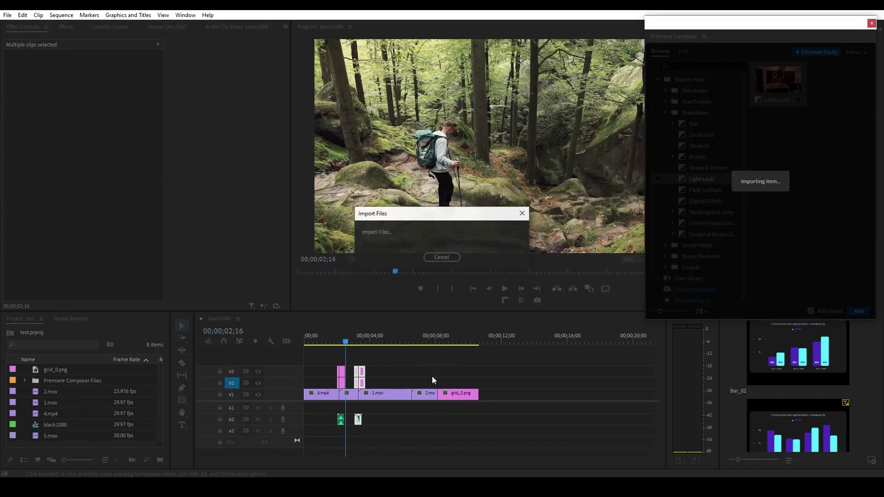